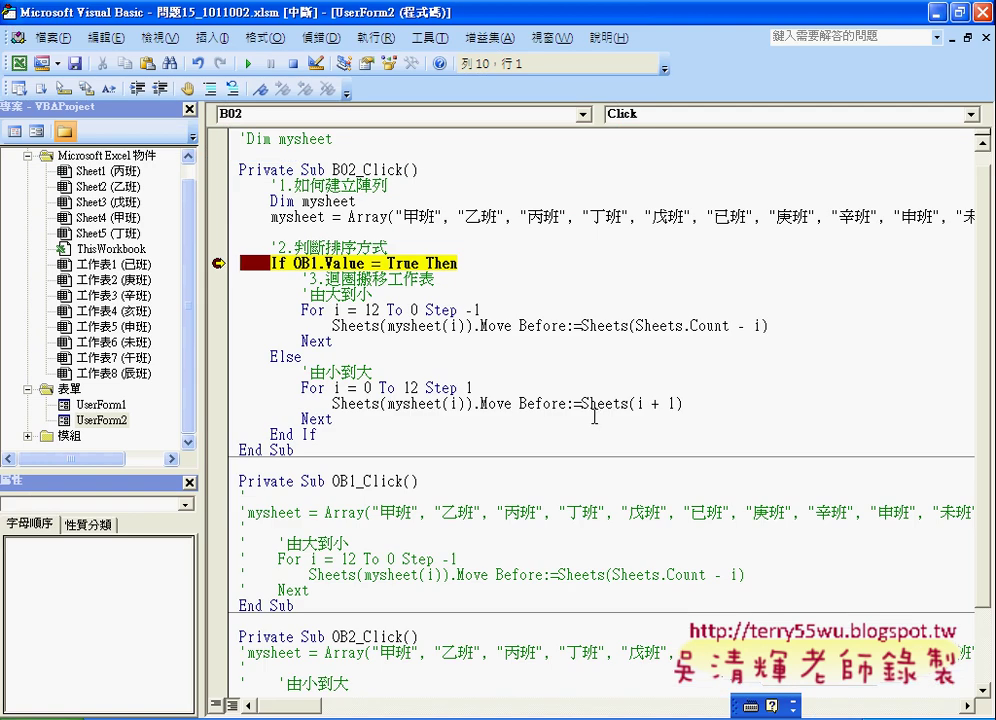
Step: Restore the maximized Visual Basic Editor to a smaller window so the workbook shows behind it
{"action": "mouse_move", "coordinate": [312, 263]}
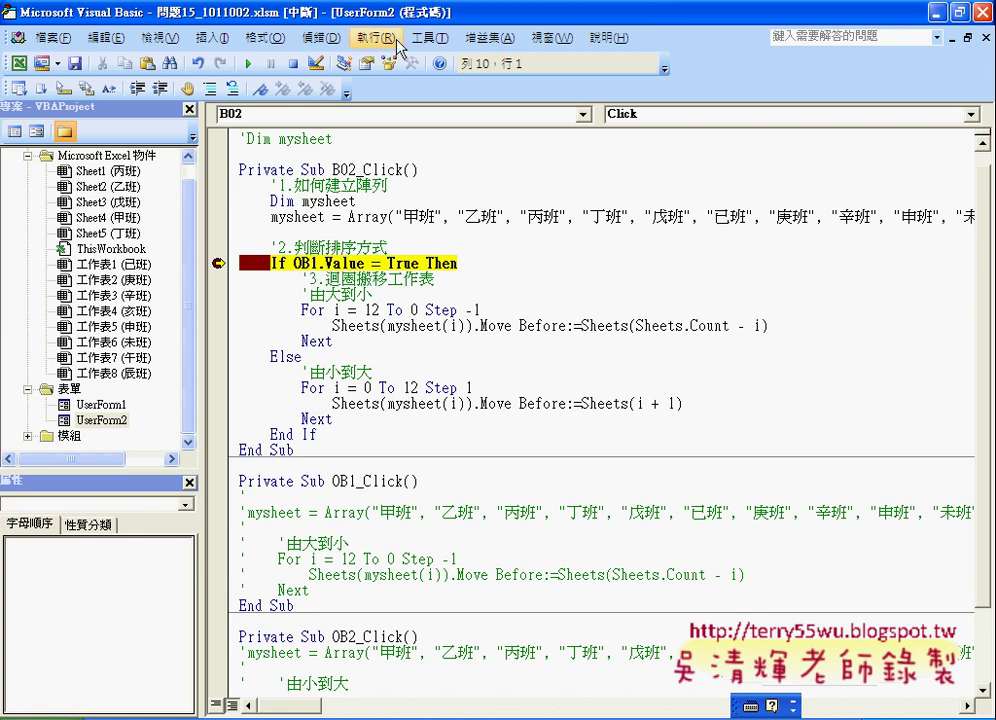
{"action": "double_click", "coordinate": [360, 12]}
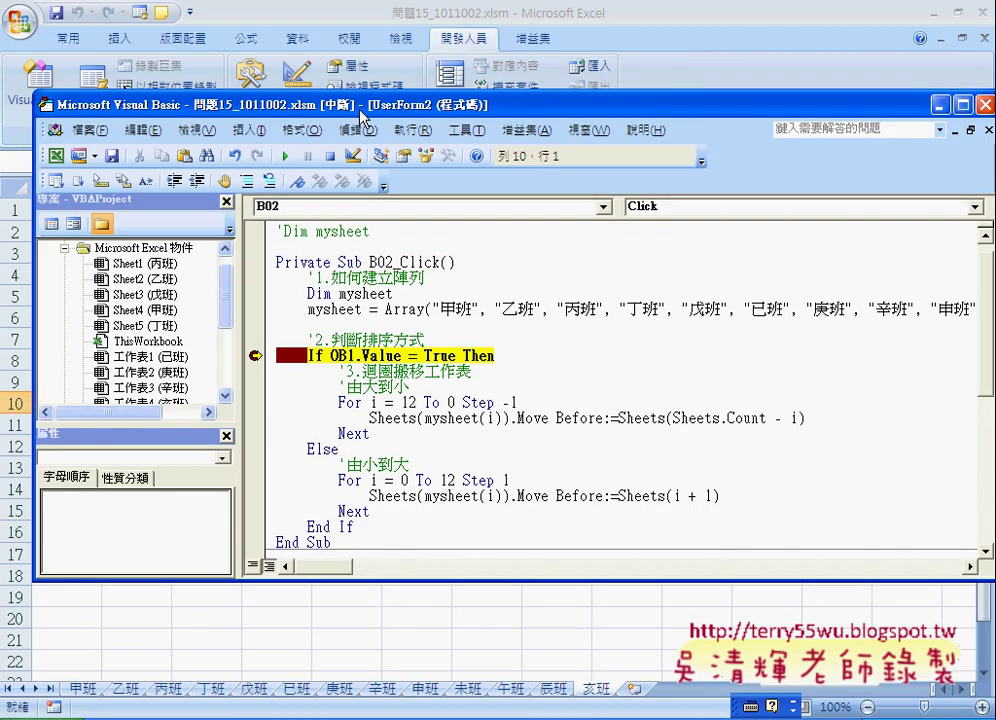
Step: Move the editor right to reveal the class data, then clear the If OB1.Value breakpoint
{"action": "left_click_drag", "start_coordinate": [360, 111], "coordinate": [637, 134]}
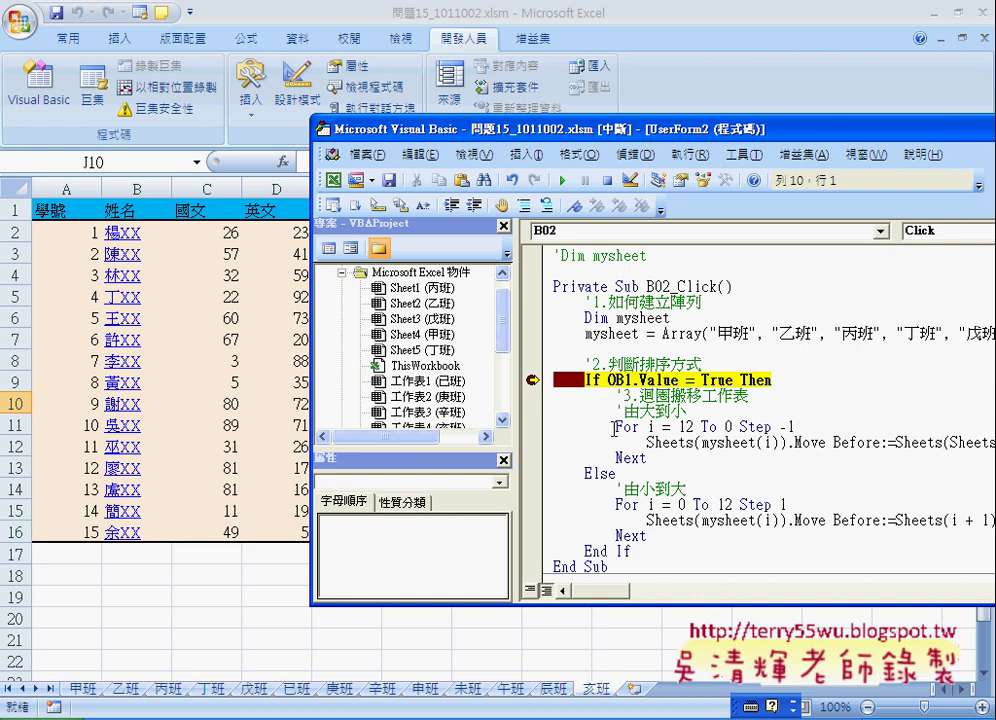
{"action": "left_click", "coordinate": [534, 380]}
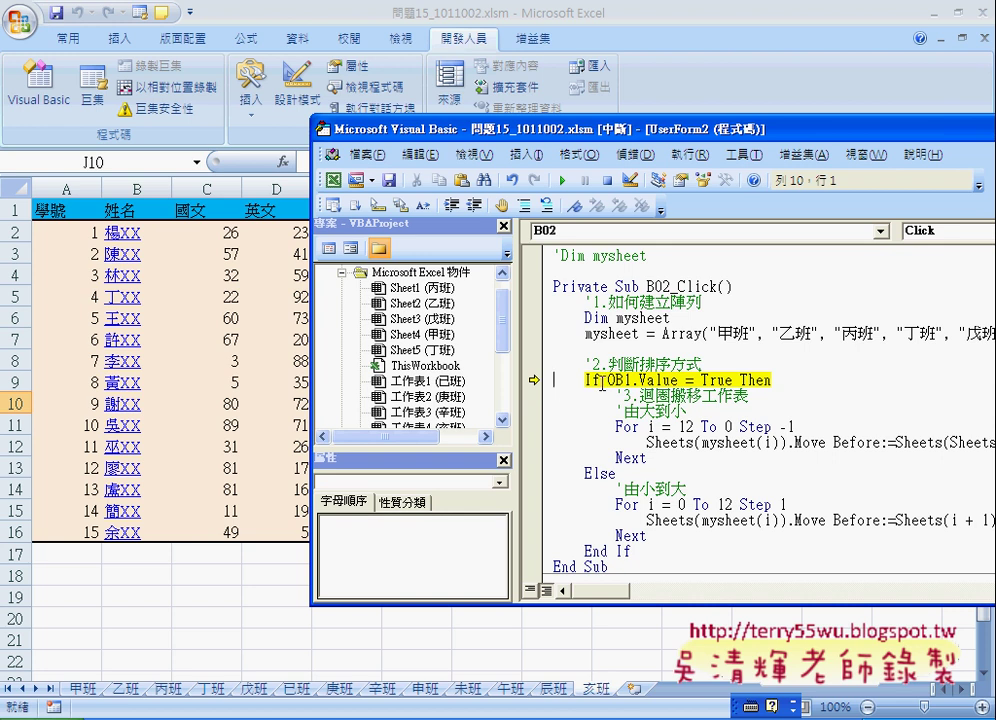
Step: Debug the tab-moving loop with a breakpoint and F8/F5 until tabs run 亥班 to 甲班, then resume
{"action": "left_click", "coordinate": [531, 380]}
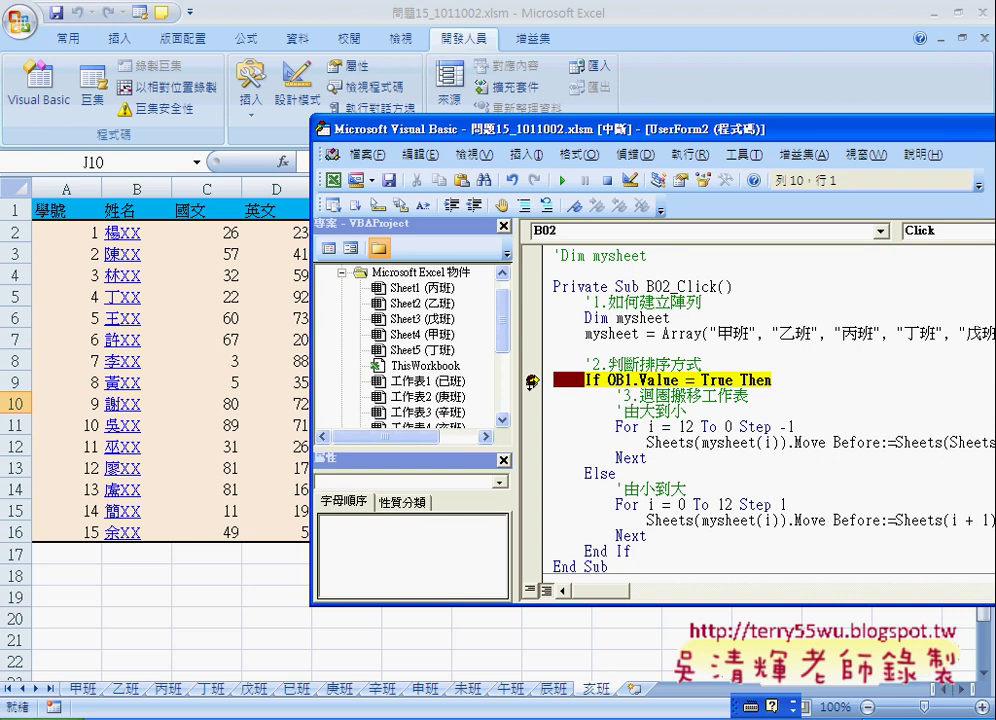
{"action": "key", "text": "F8"}
{"action": "key", "text": "F8"}
{"action": "key", "text": "F8"}
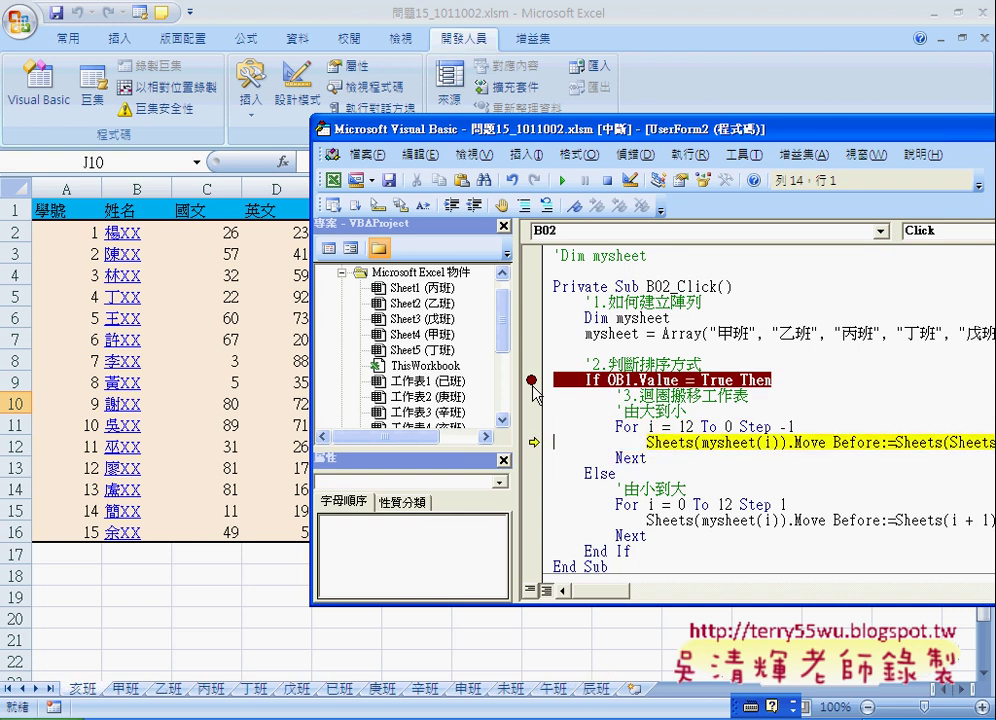
{"action": "key", "text": "F5"}
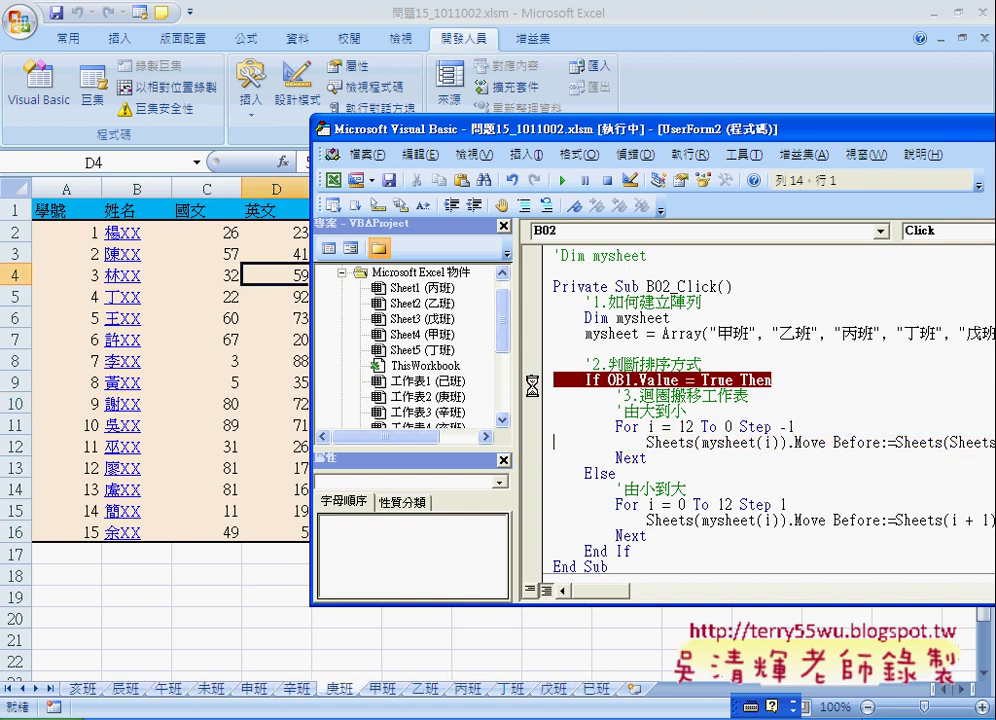
{"action": "key", "text": "ctrl+Break"}
{"action": "key", "text": "F8"}
{"action": "key", "text": "F8"}
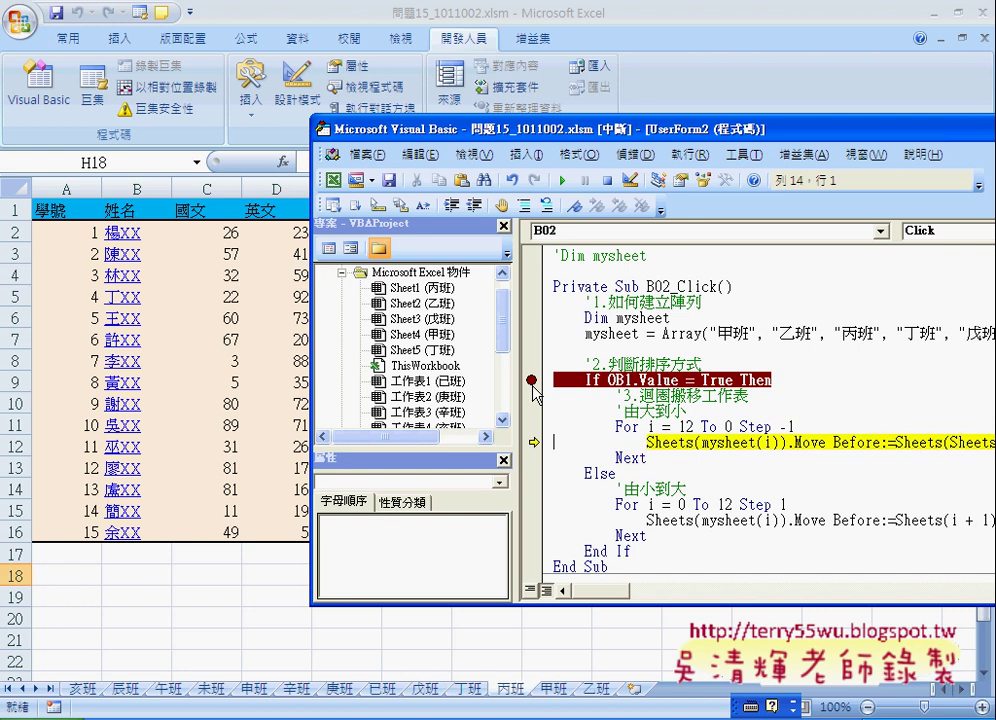
{"action": "key", "text": "F8"}
{"action": "key", "text": "F8"}
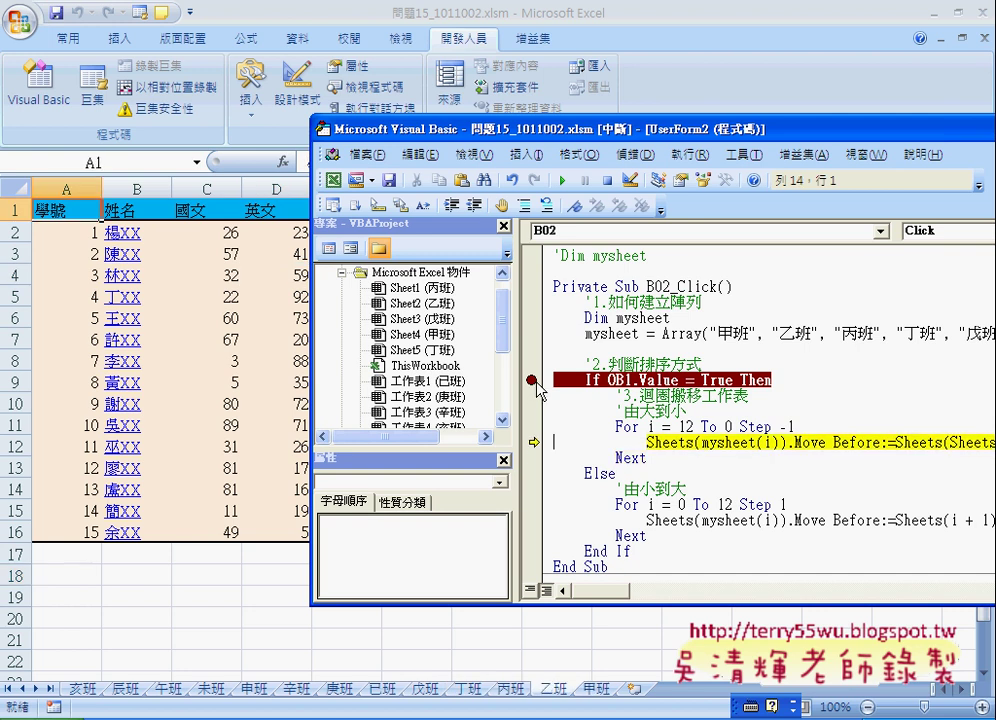
{"action": "left_click", "coordinate": [535, 382]}
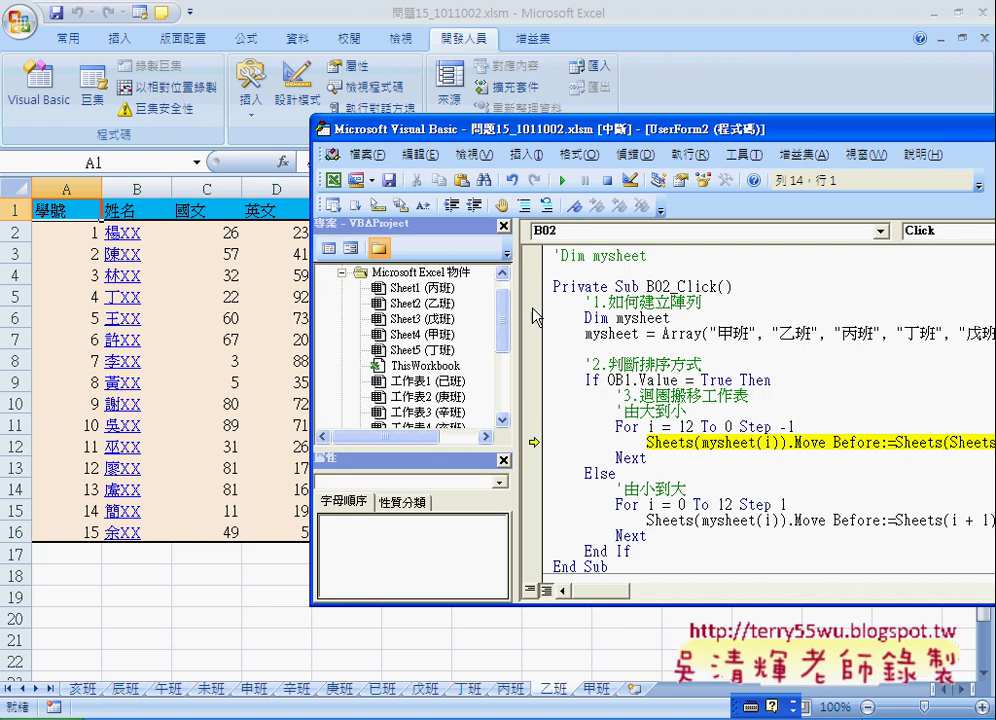
{"action": "left_click", "coordinate": [562, 181]}
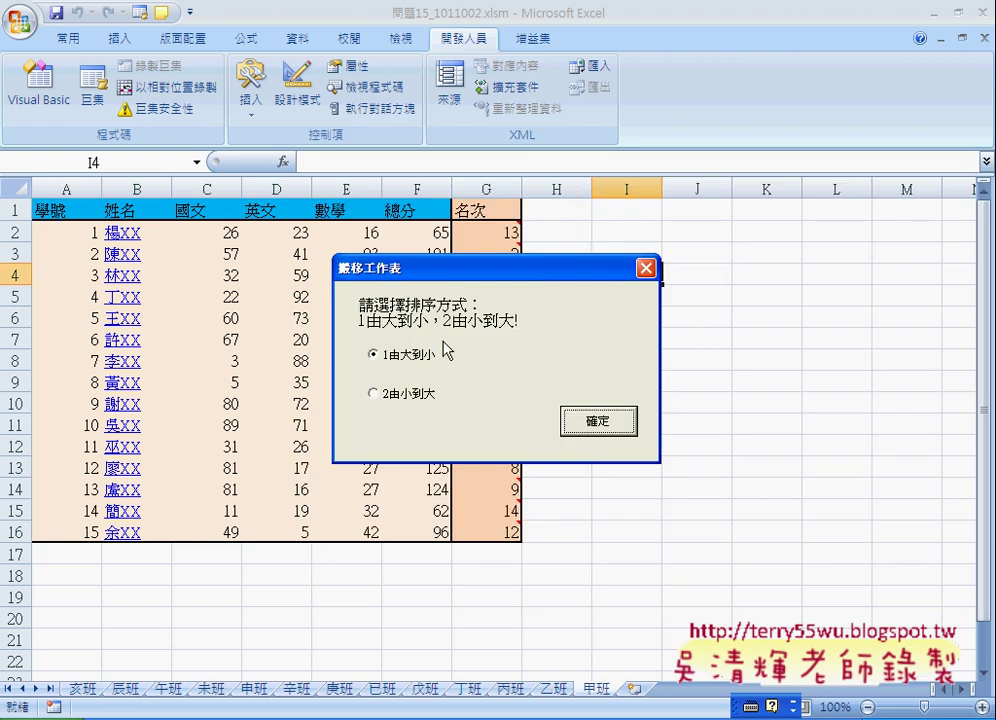
Step: Apply 2由小到大 and 1由大到小 in turn, ending with tabs ordered 甲班 to 亥班
{"action": "left_click", "coordinate": [405, 395]}
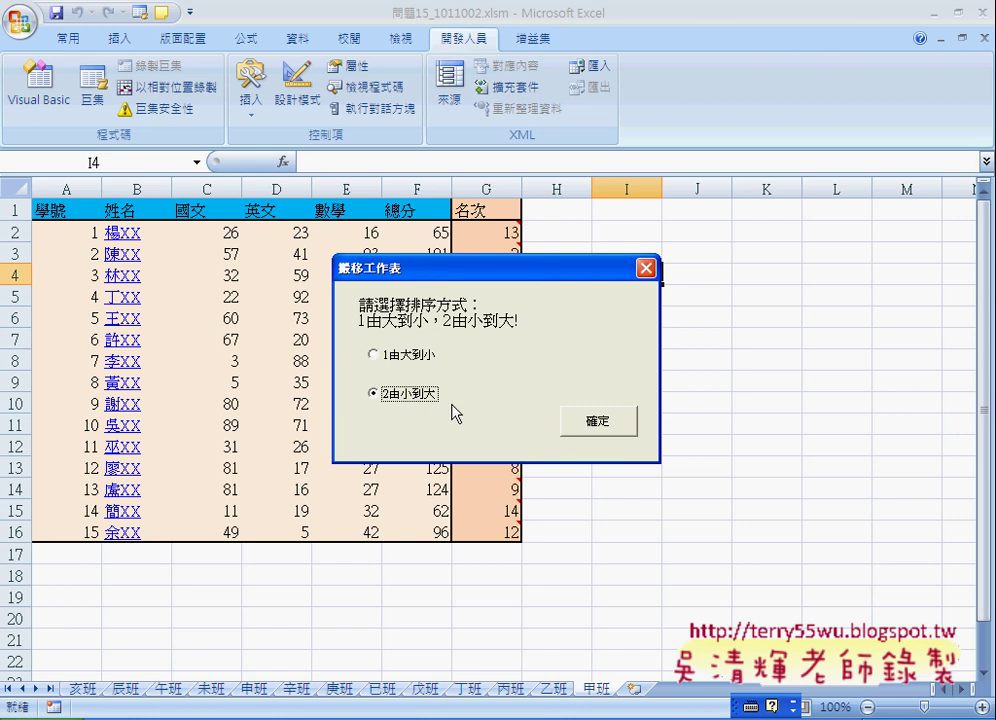
{"action": "left_click", "coordinate": [598, 421]}
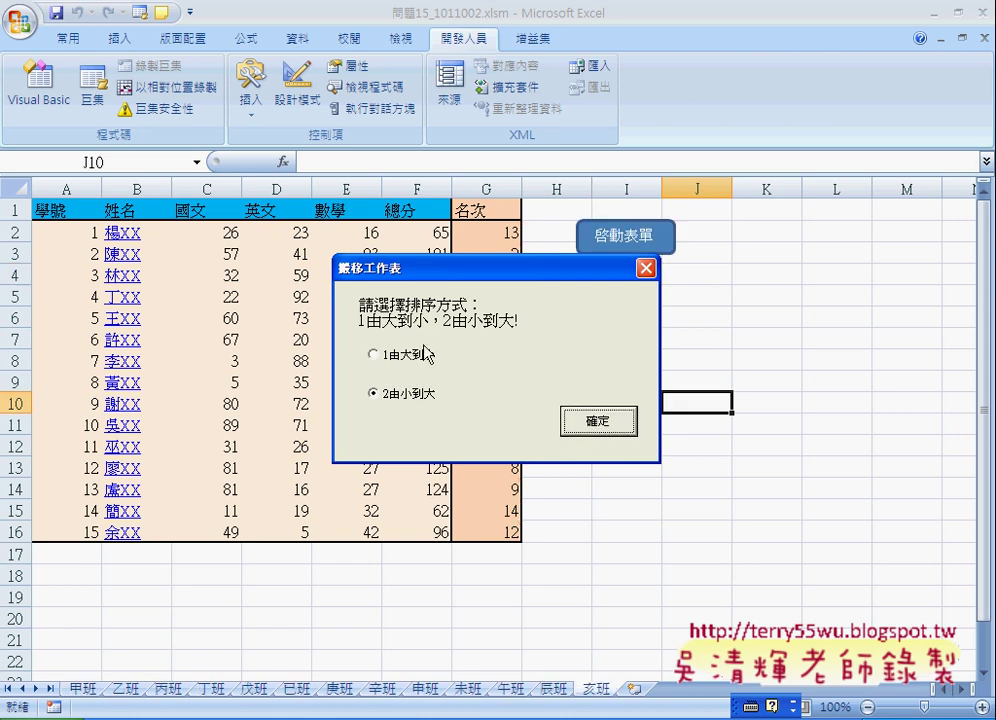
{"action": "left_click", "coordinate": [427, 352]}
{"action": "left_click", "coordinate": [591, 421]}
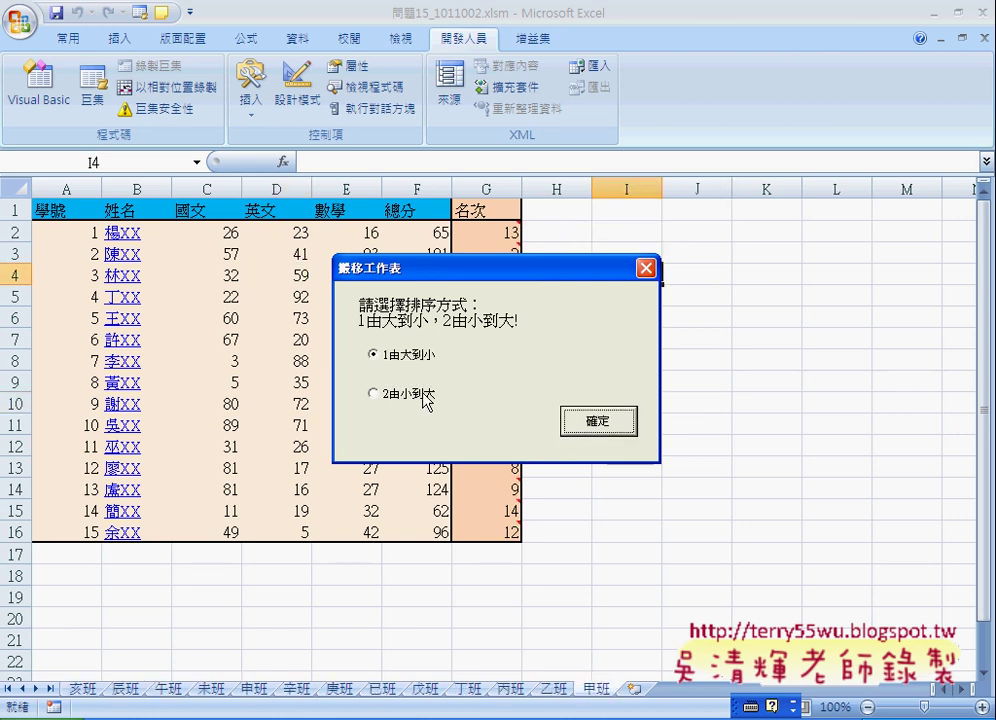
{"action": "left_click", "coordinate": [427, 398]}
{"action": "left_click", "coordinate": [597, 428]}
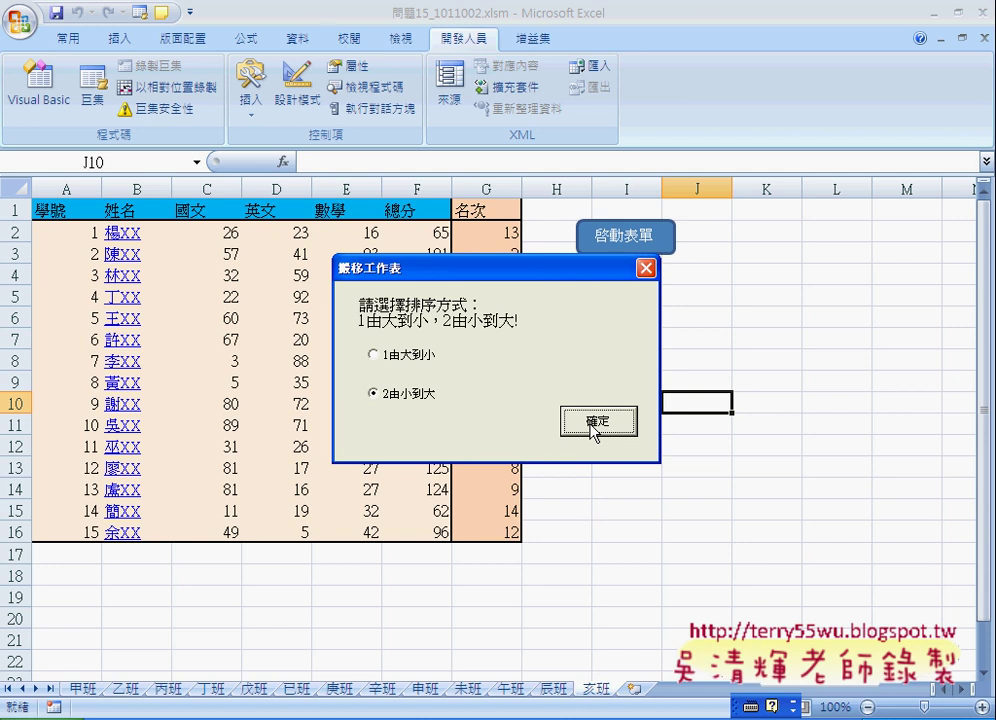
{"action": "left_click", "coordinate": [389, 362]}
{"action": "left_click", "coordinate": [386, 399]}
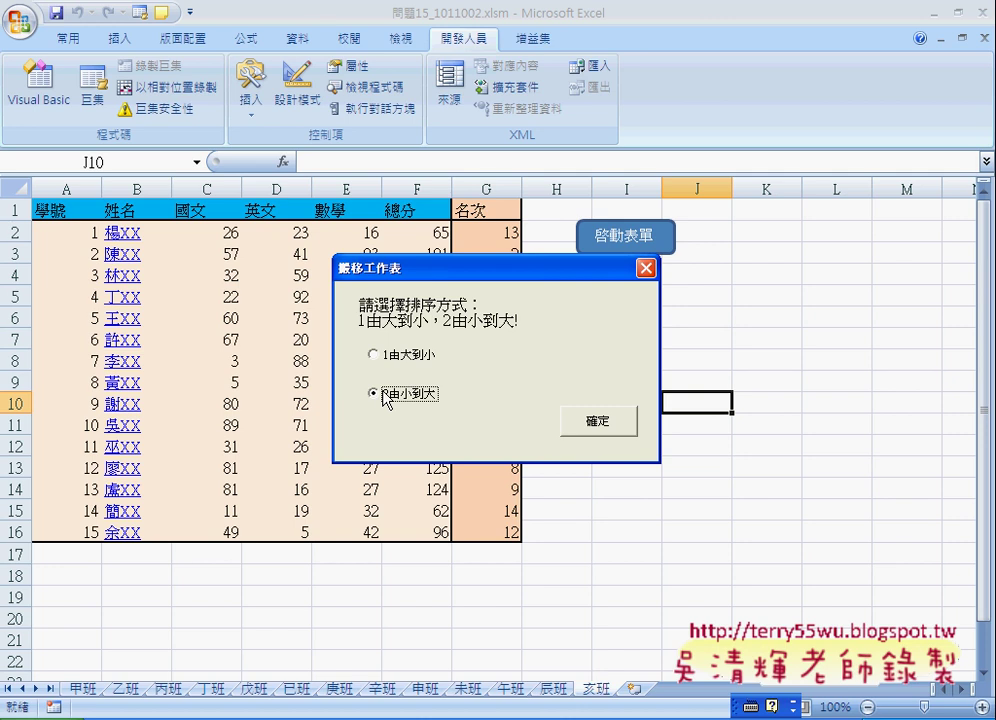
Step: Sort tabs with 1由大到小, then select the 確定 button in the maximized UserForm2 design
{"action": "left_click", "coordinate": [381, 357]}
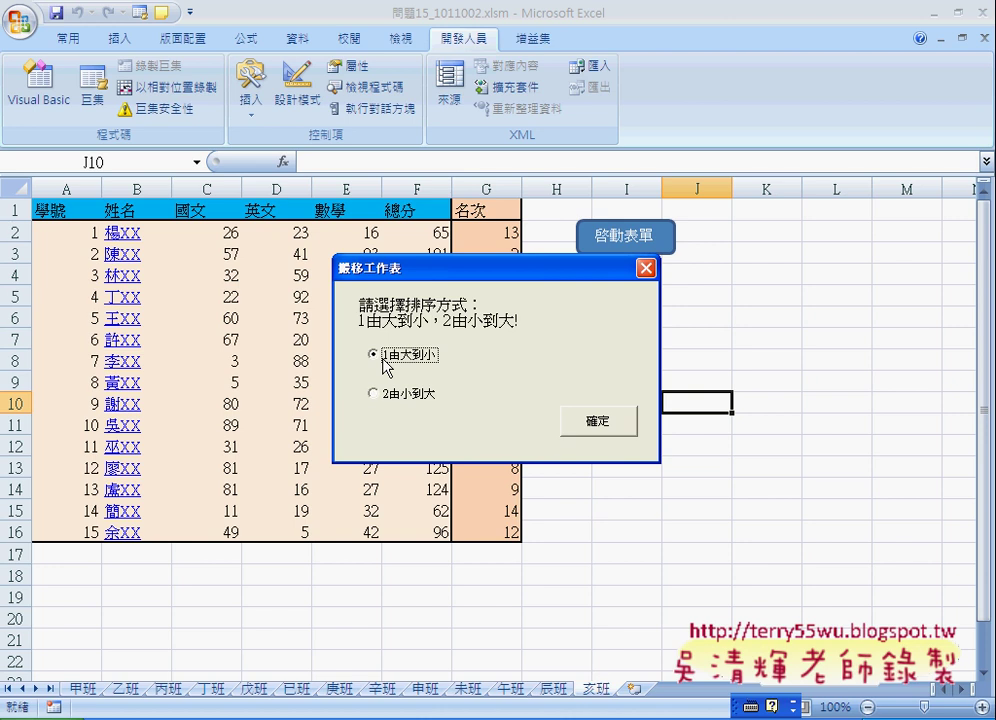
{"action": "left_click", "coordinate": [597, 424]}
{"action": "left_click", "coordinate": [398, 394]}
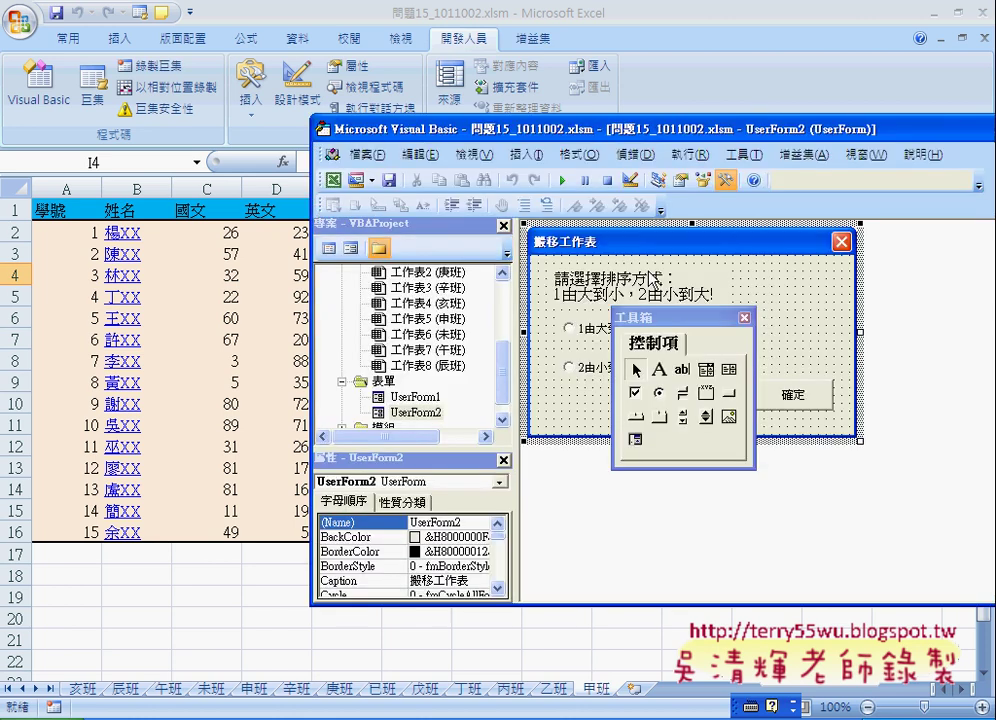
{"action": "double_click", "coordinate": [641, 131]}
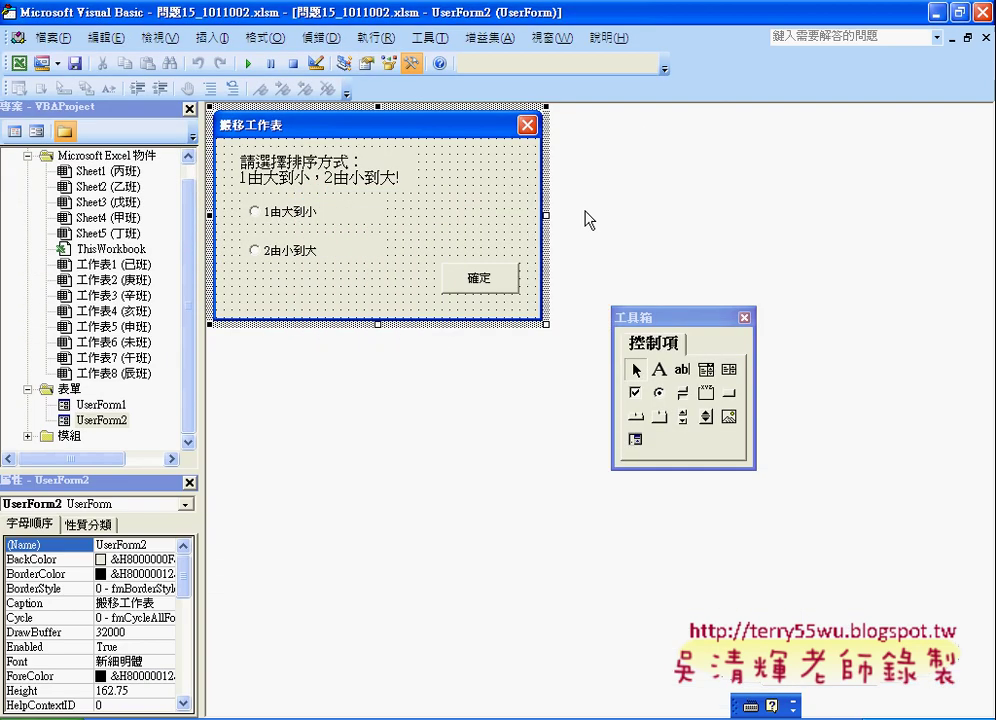
{"action": "left_click", "coordinate": [503, 282]}
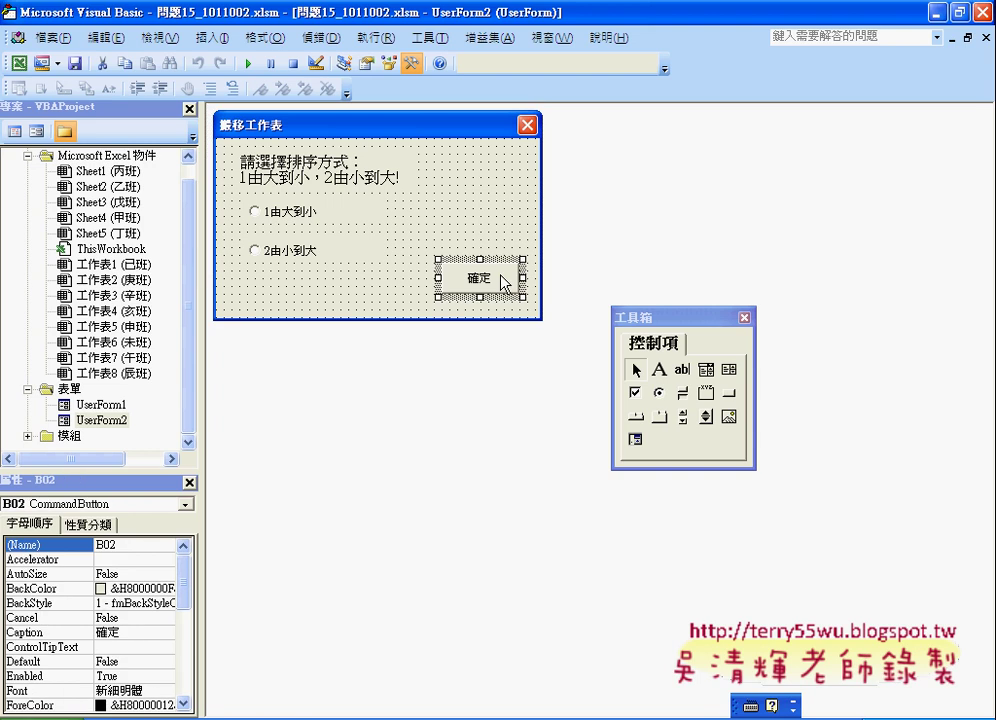